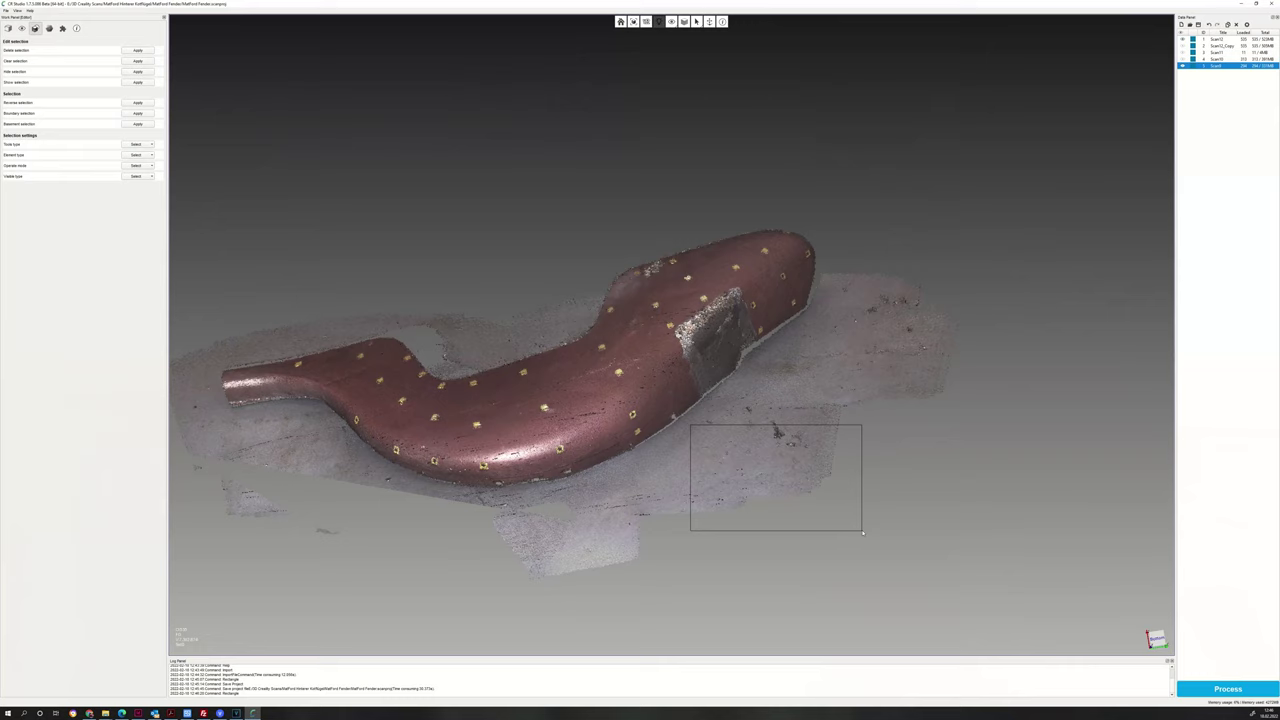
Select the tiny stray point cluster beside the fender, check it edge-on, and delete it
drag(860, 526, 863, 532)
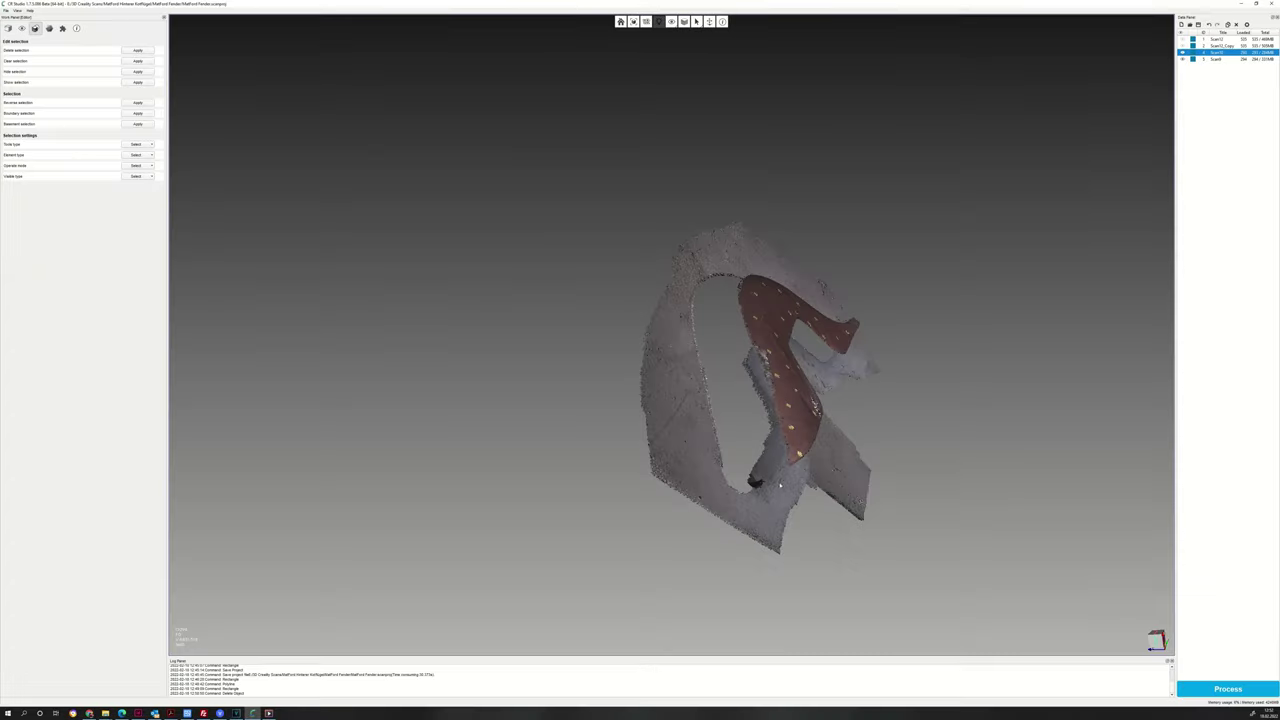
drag(640, 300, 661, 443)
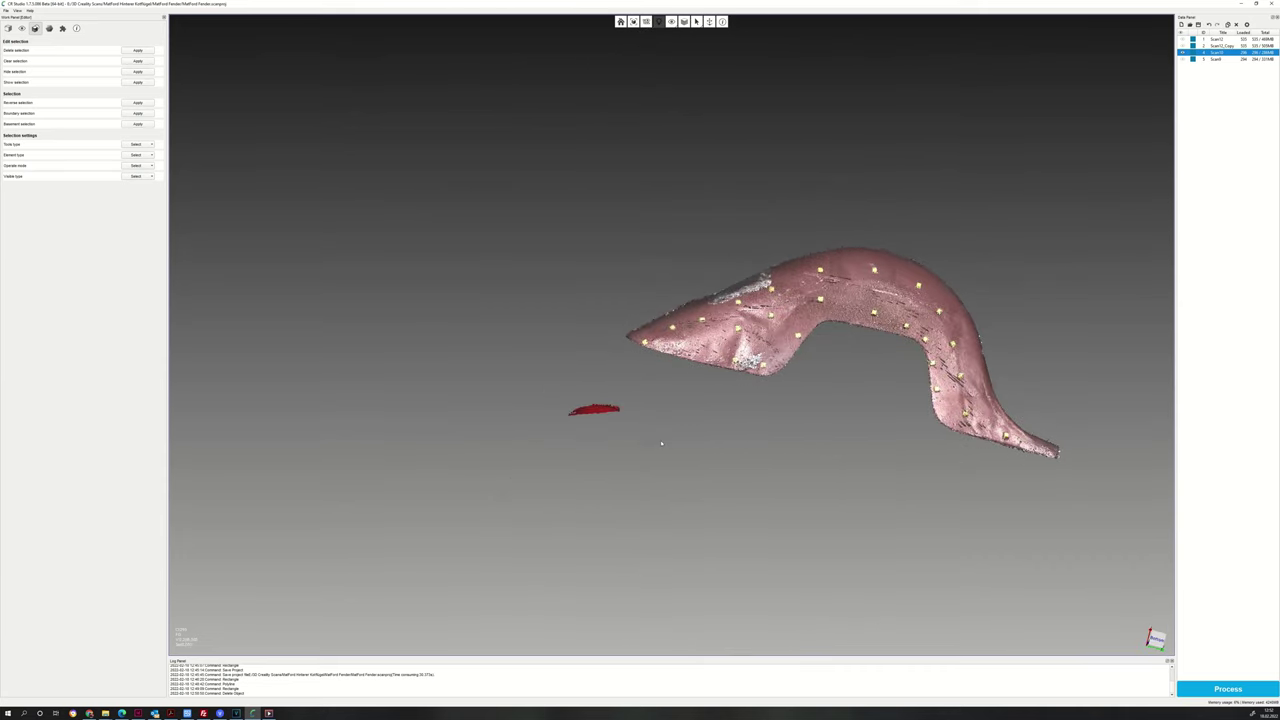
key(Delete)
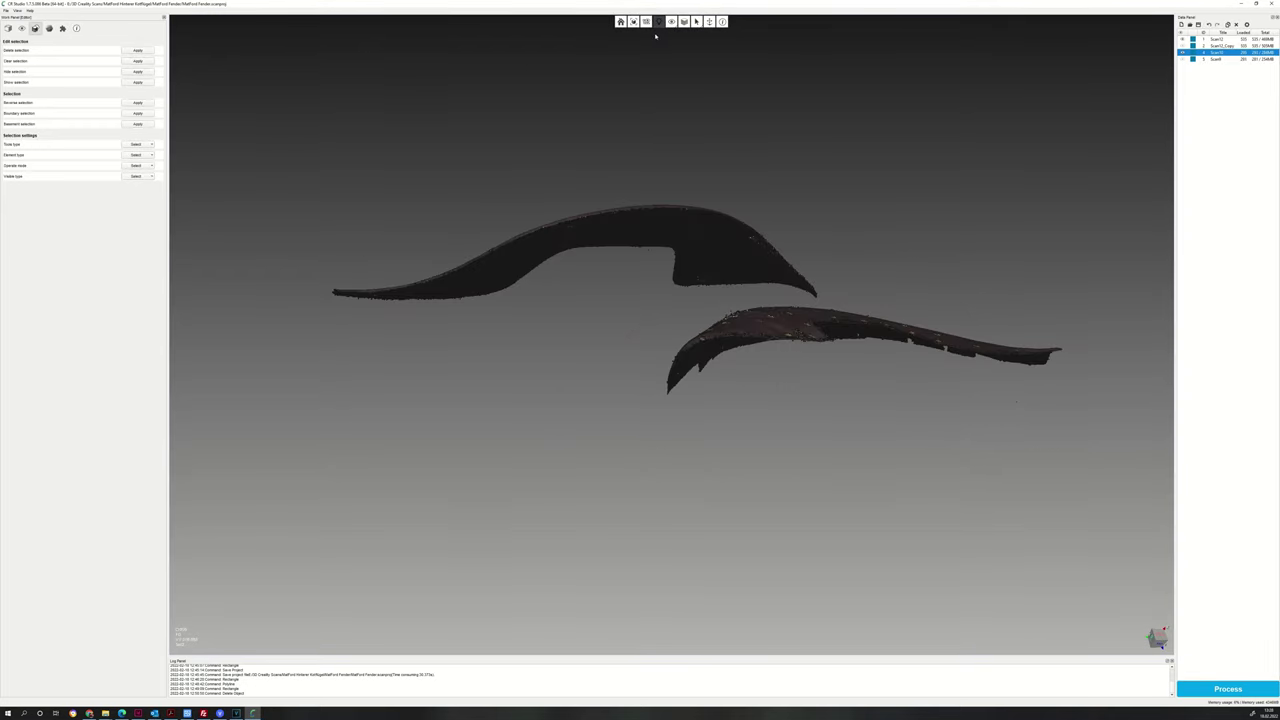
Open the alignment tools, set Scan12 as the reference scan, and bring up Scan10's role options
click(709, 21)
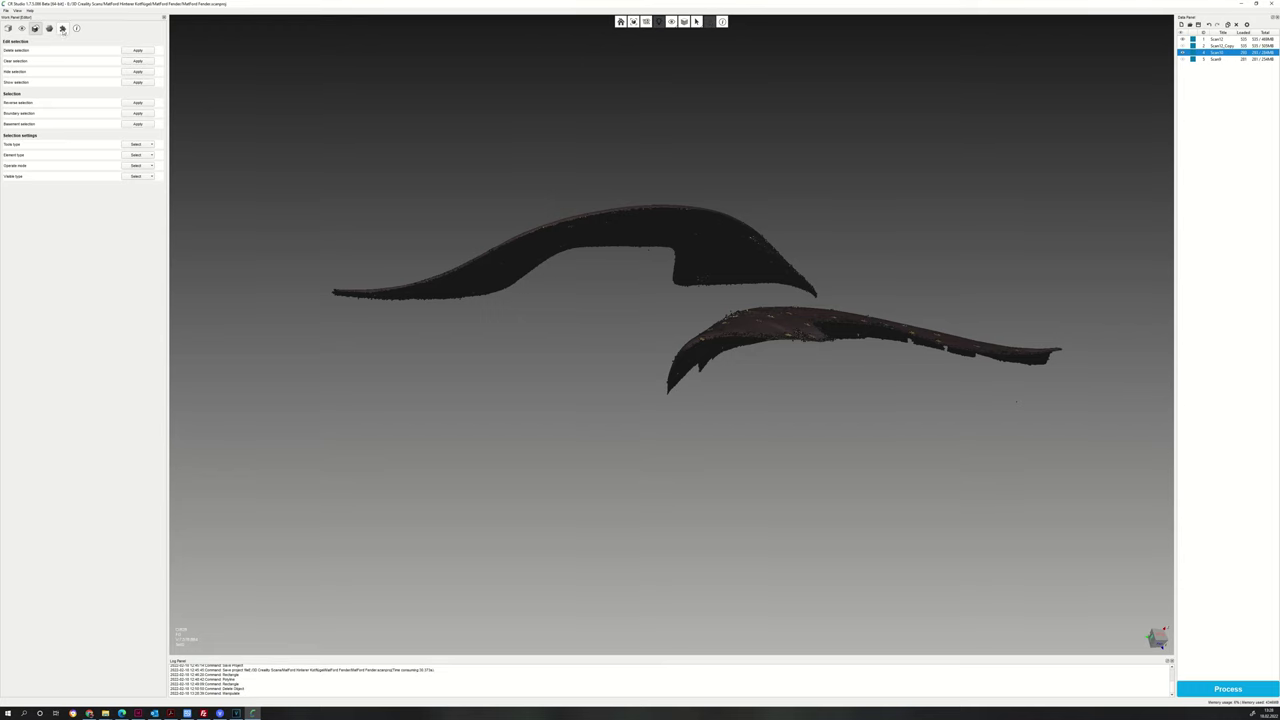
click(62, 29)
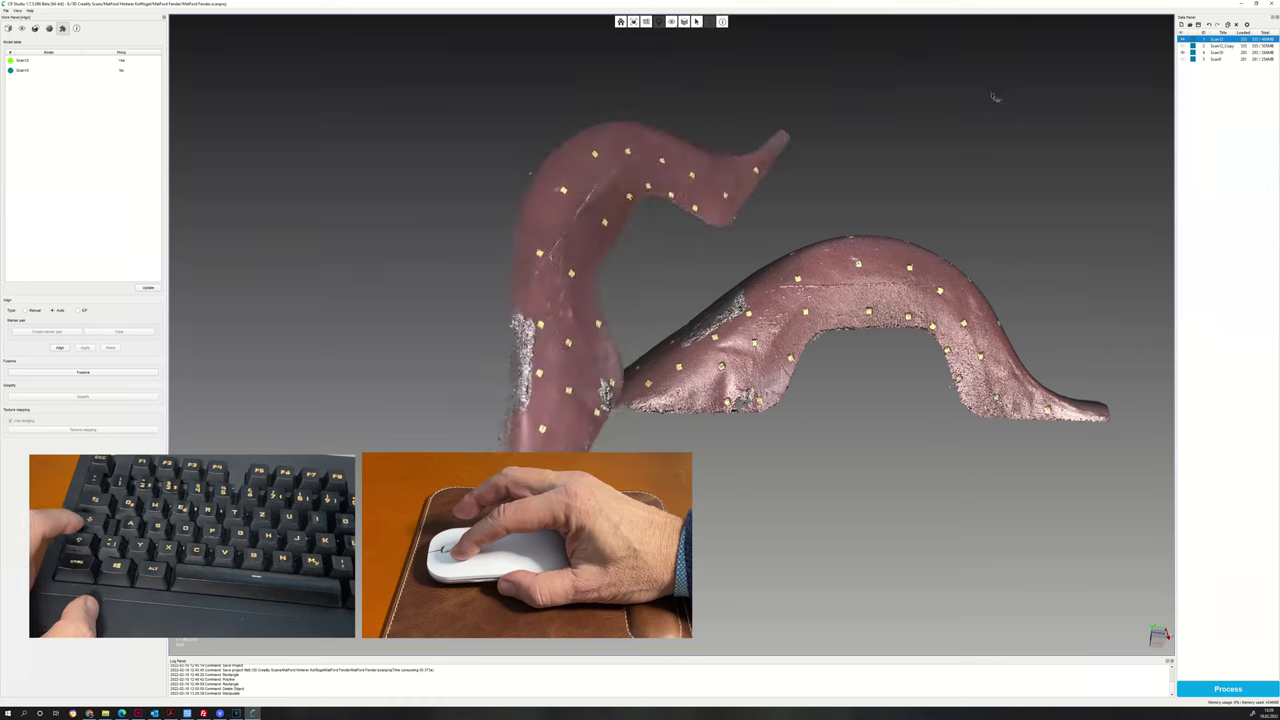
shift+drag(993, 97, 565, 360)
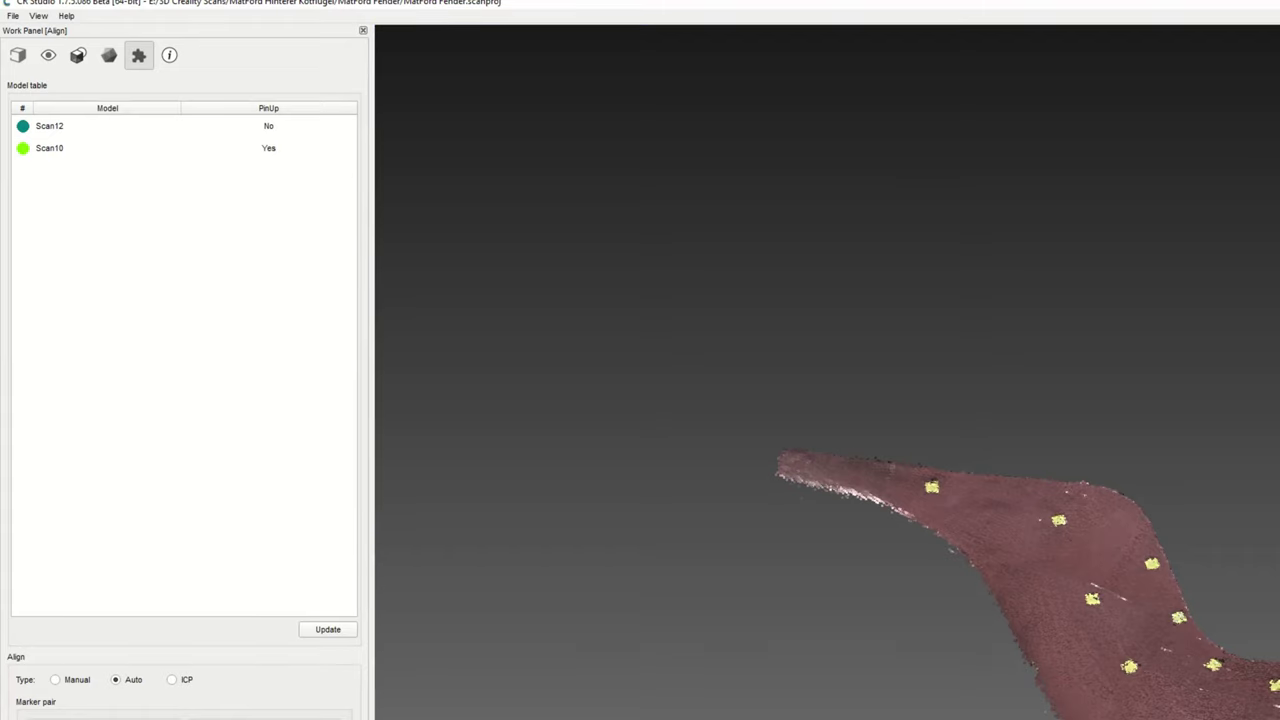
right_click(41, 130)
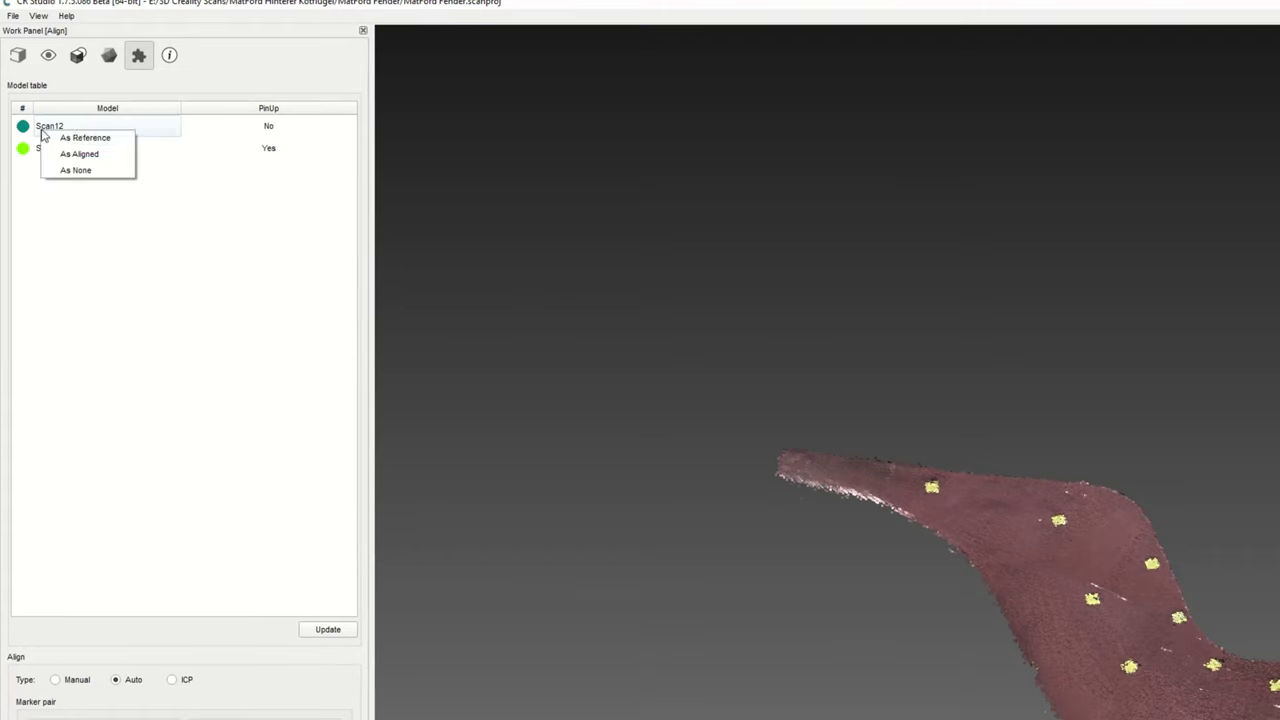
click(65, 140)
click(60, 147)
right_click(48, 147)
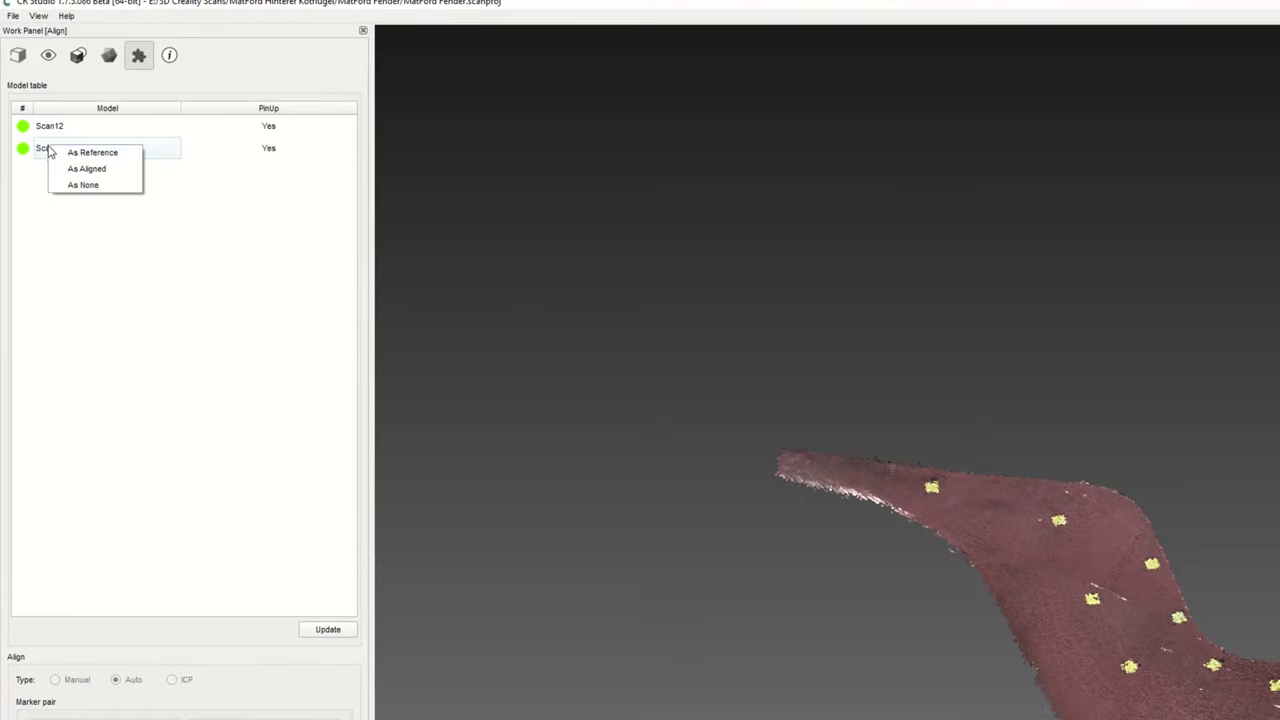
Set Scan10 as the aligned scan, choose manual alignment, and place marker pairs 2–5 on both scans
click(84, 170)
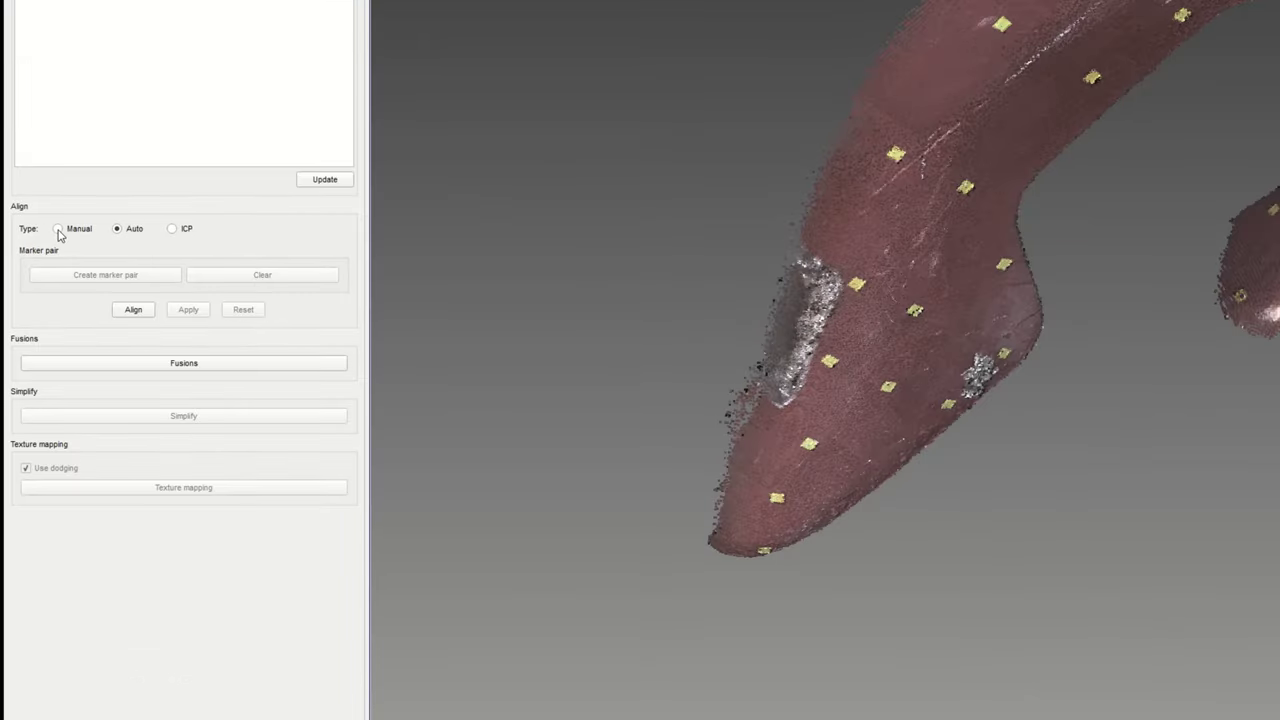
click(58, 229)
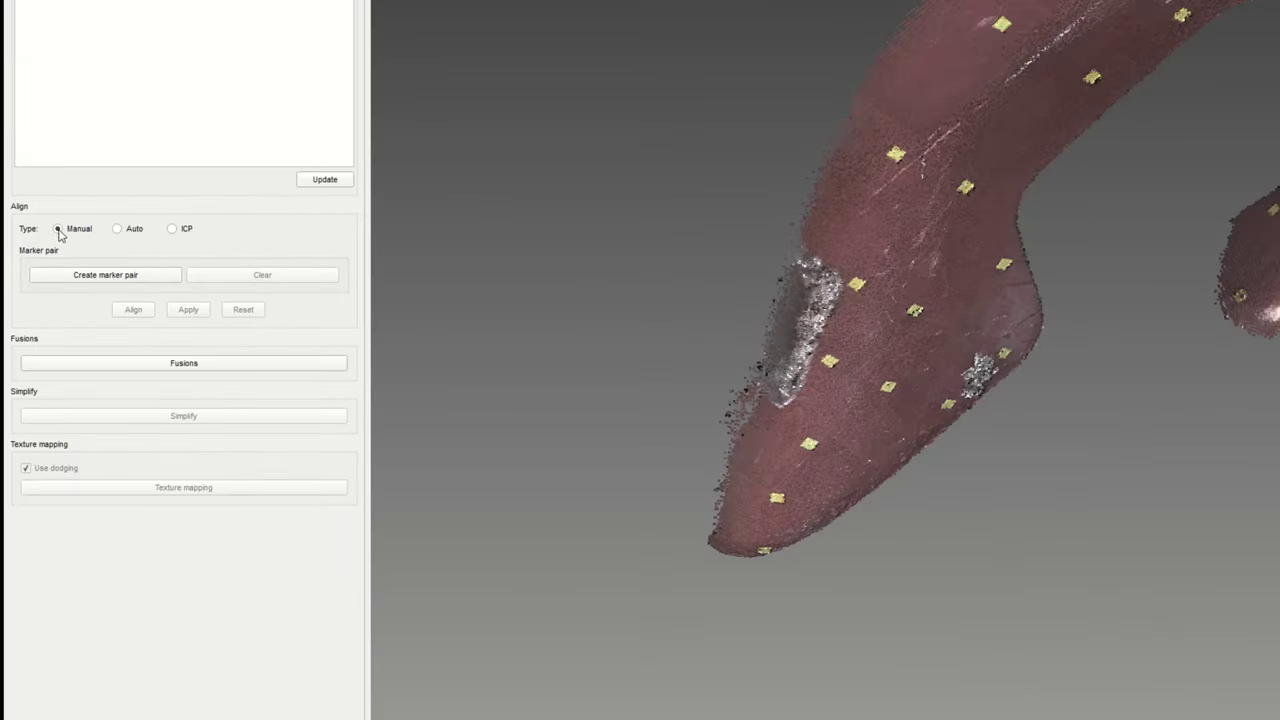
click(78, 276)
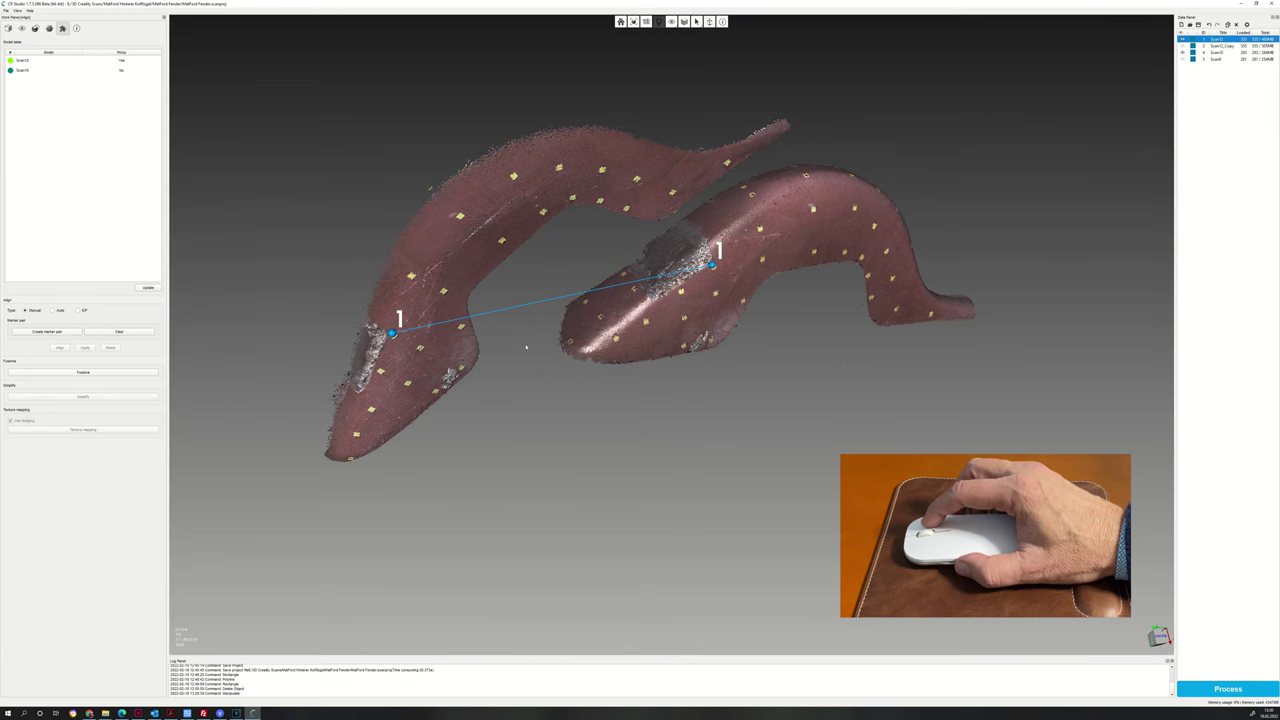
click(460, 327)
click(740, 300)
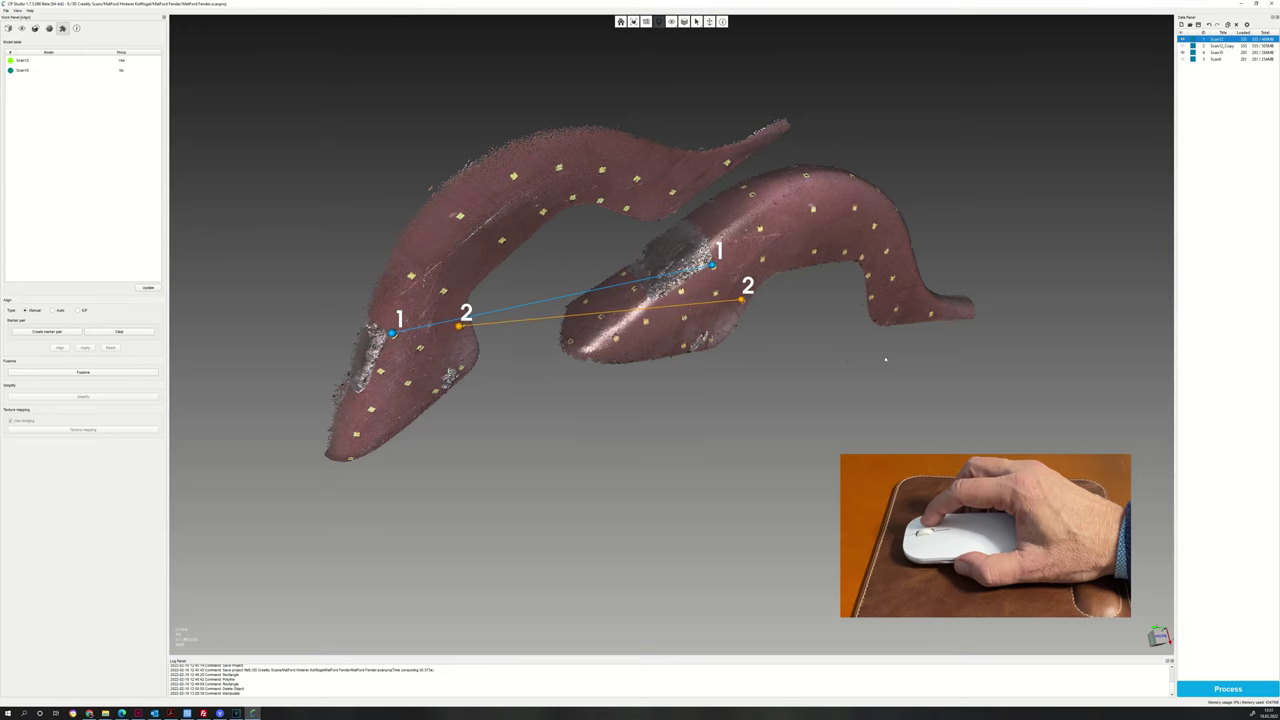
click(432, 187)
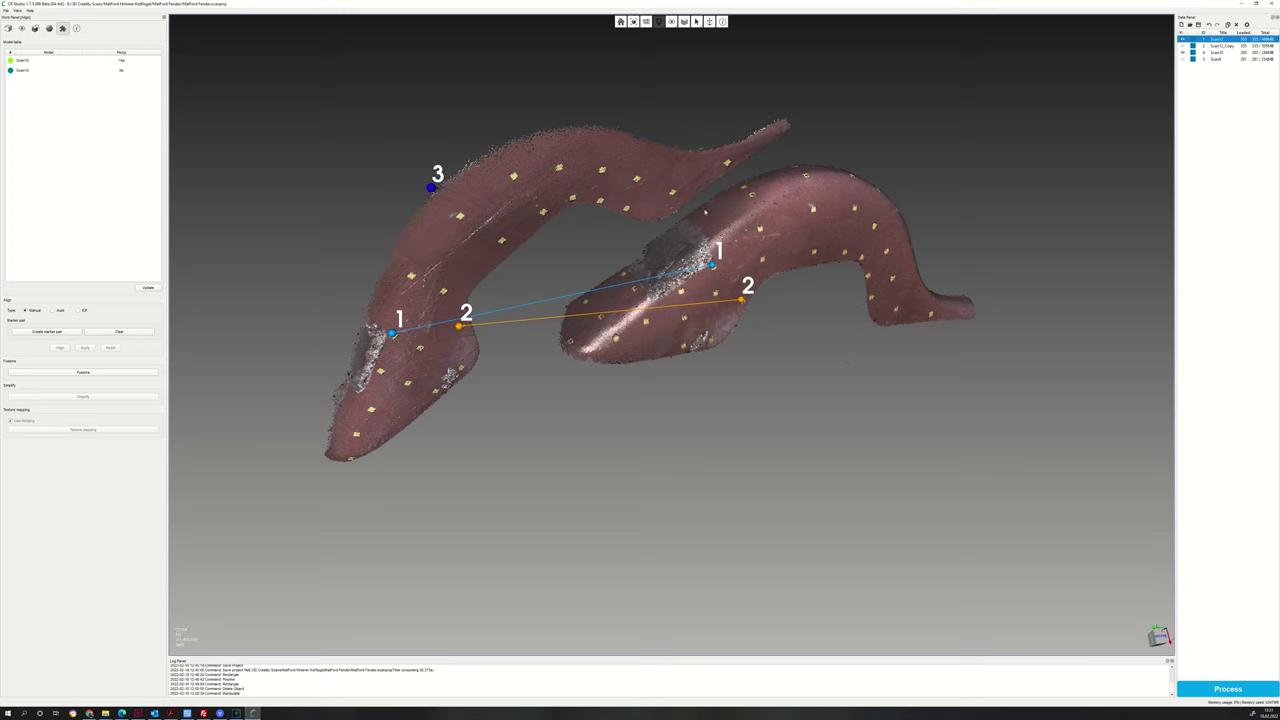
click(751, 197)
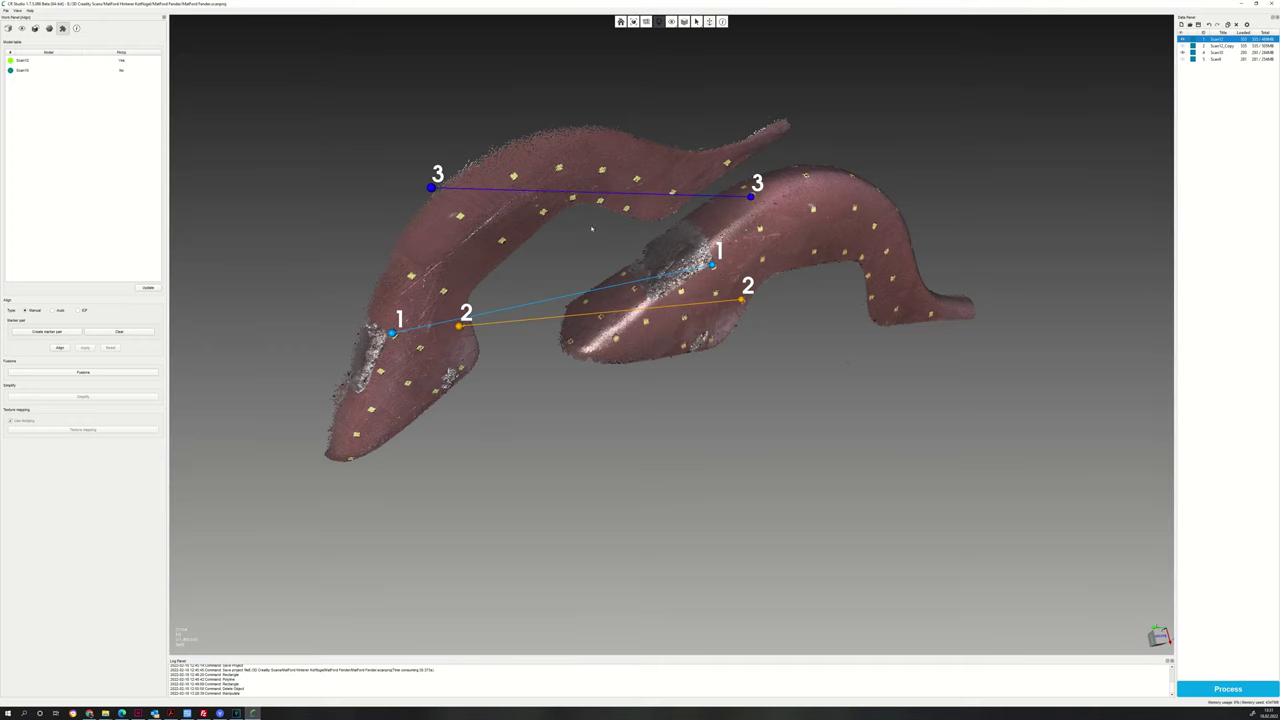
click(500, 238)
click(812, 249)
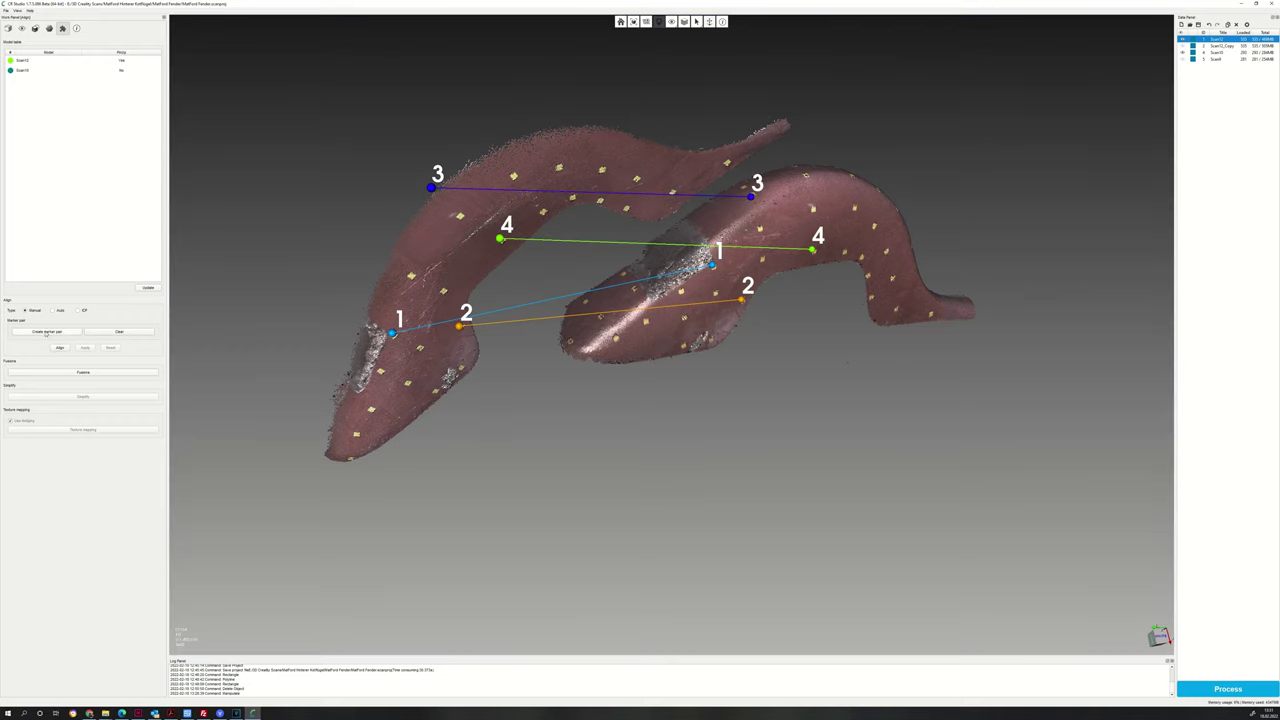
click(727, 159)
click(929, 313)
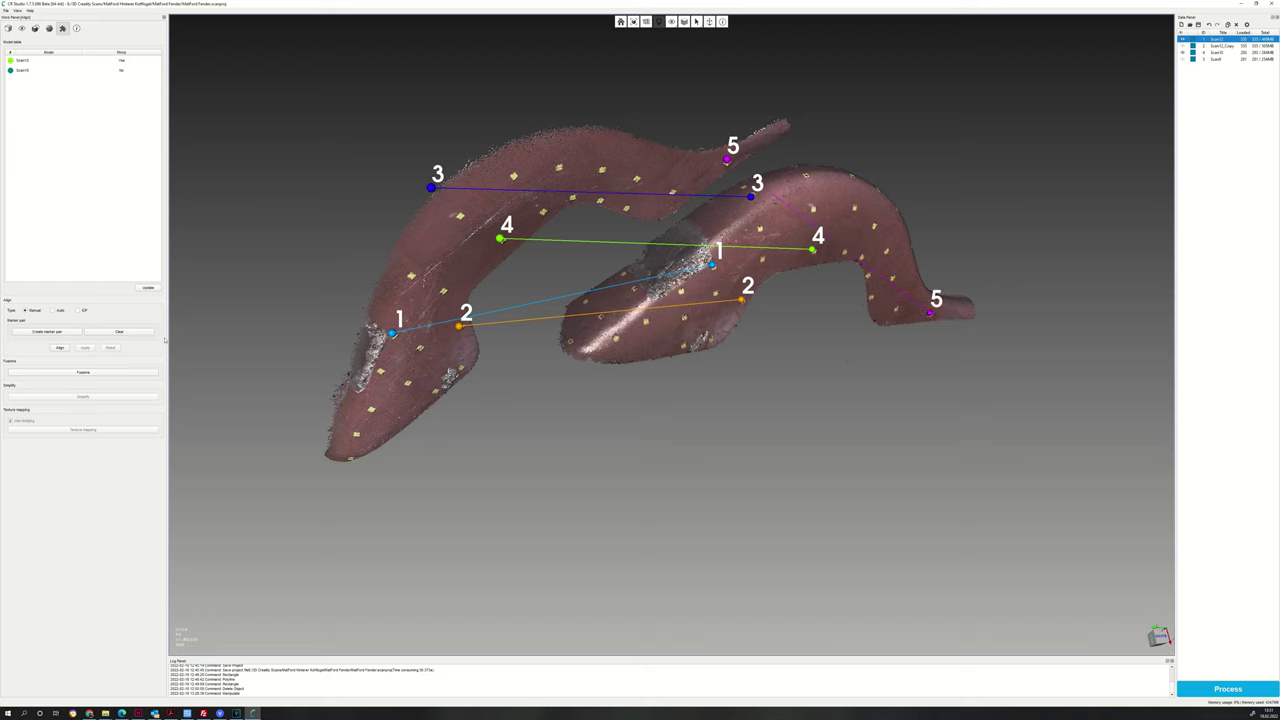
Place marker pairs 6–9, then run the manual alignment and apply the result
click(356, 432)
click(614, 339)
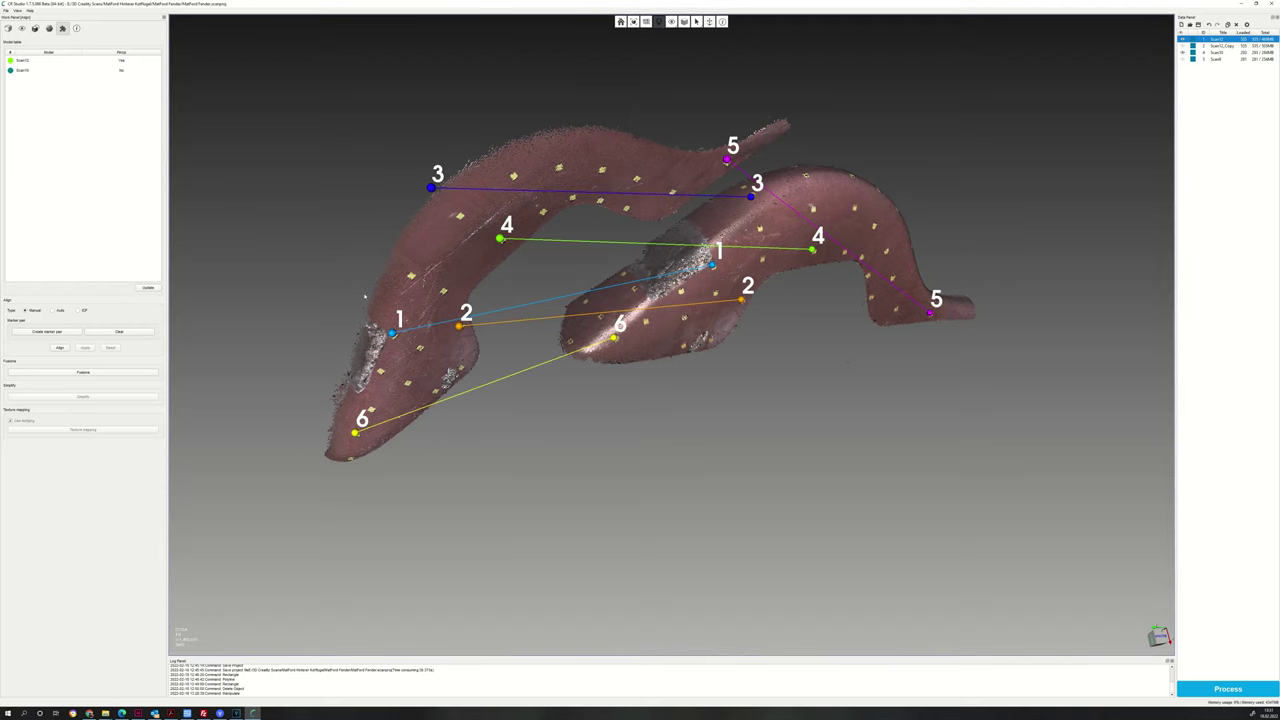
click(380, 369)
click(680, 289)
click(557, 166)
click(854, 207)
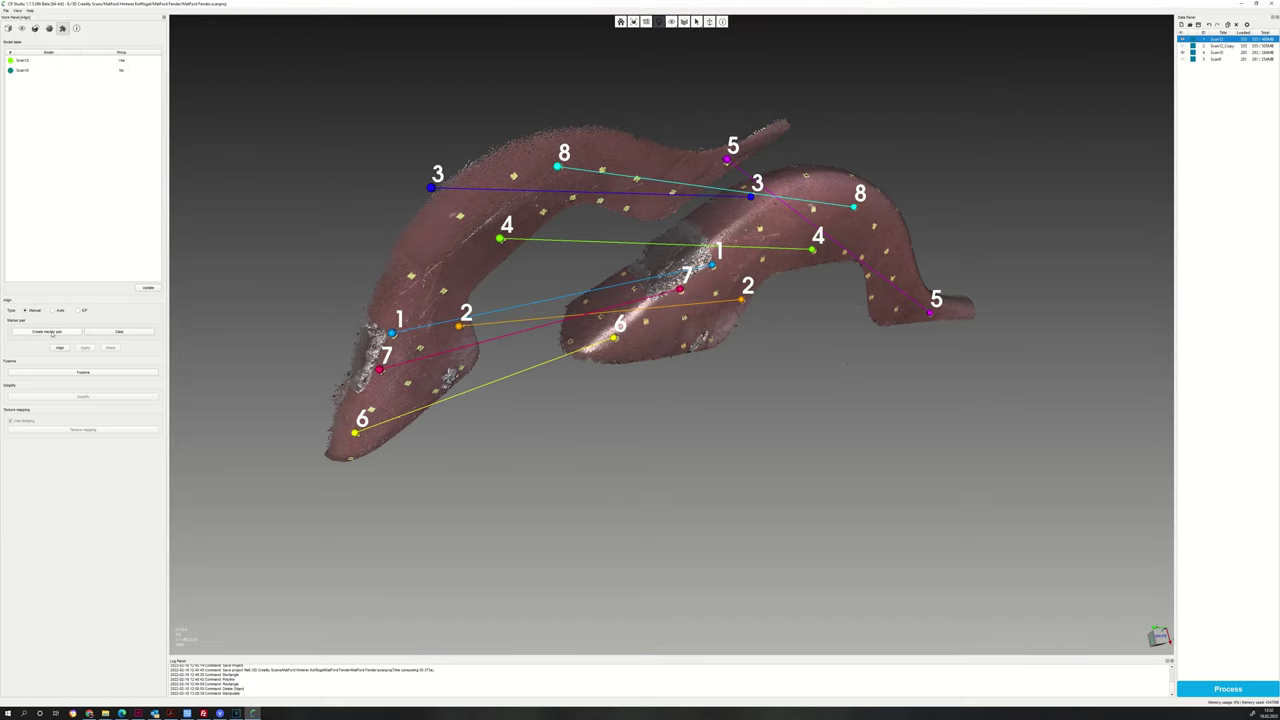
click(673, 189)
click(897, 310)
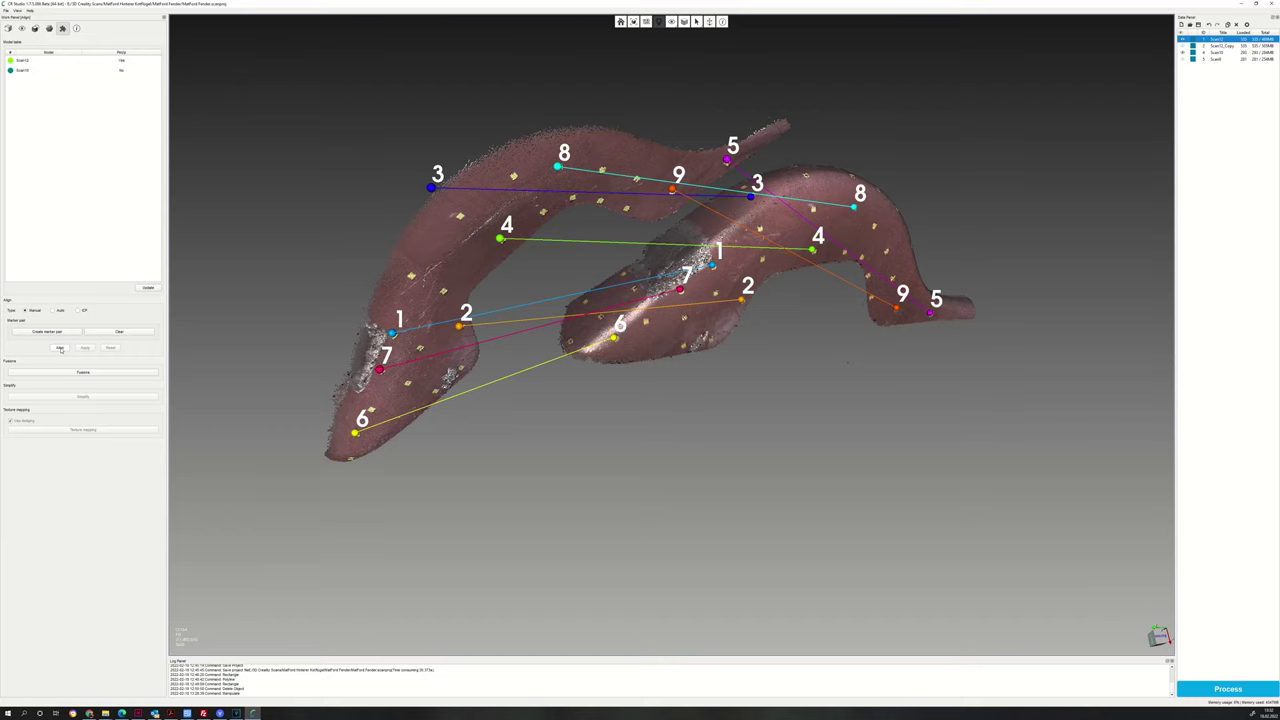
click(60, 347)
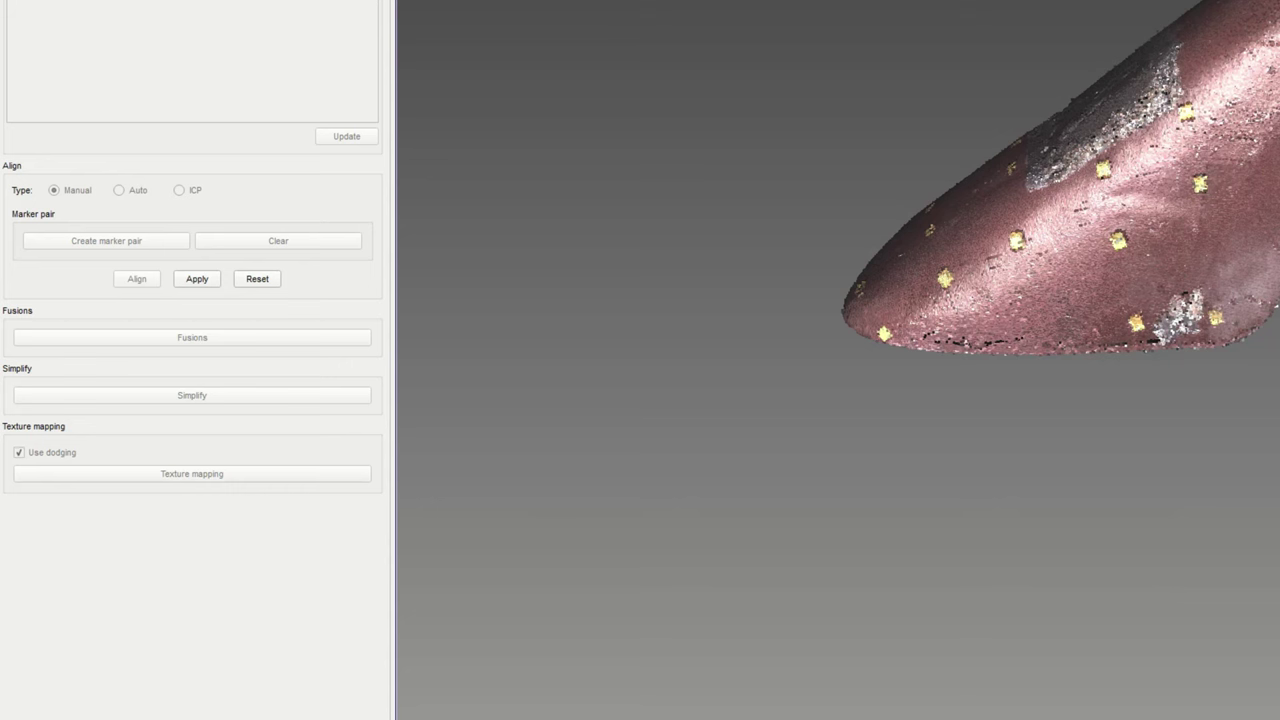
click(197, 280)
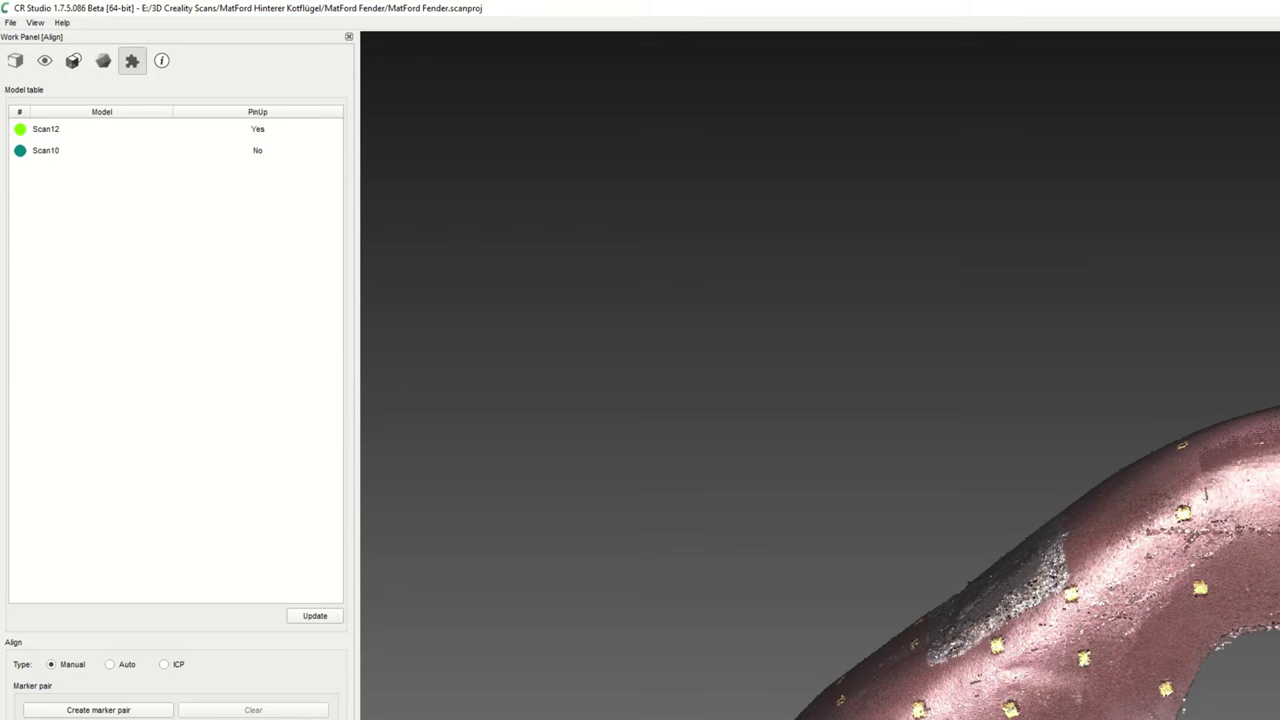
Make Scan10 a second reference and rotate the new scan flat like the reference
click(49, 156)
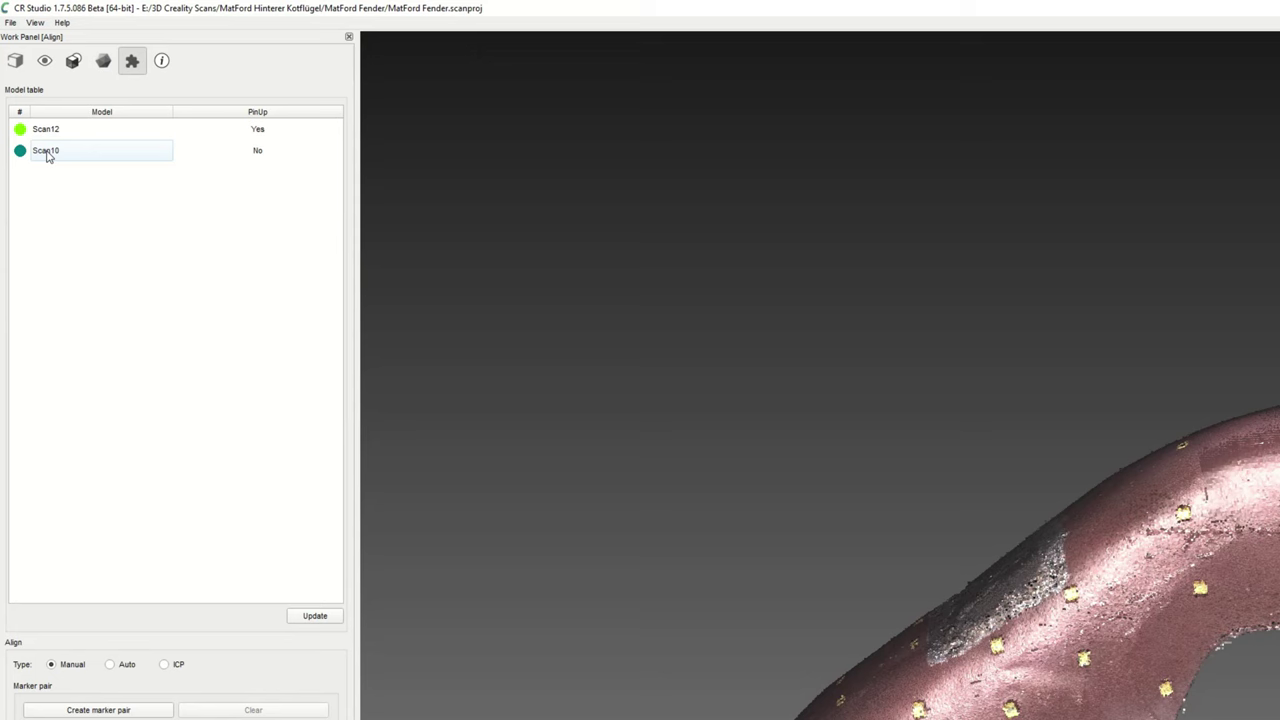
right_click(47, 154)
click(90, 159)
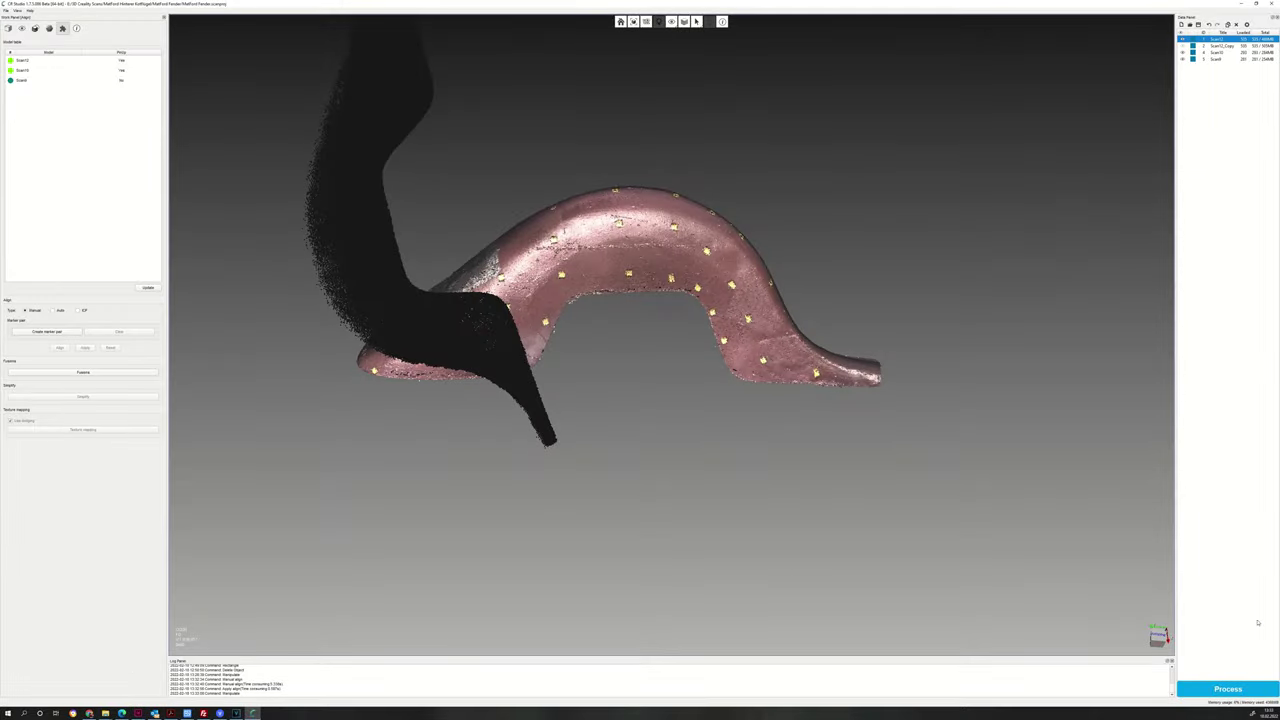
drag(410, 115, 88, 638)
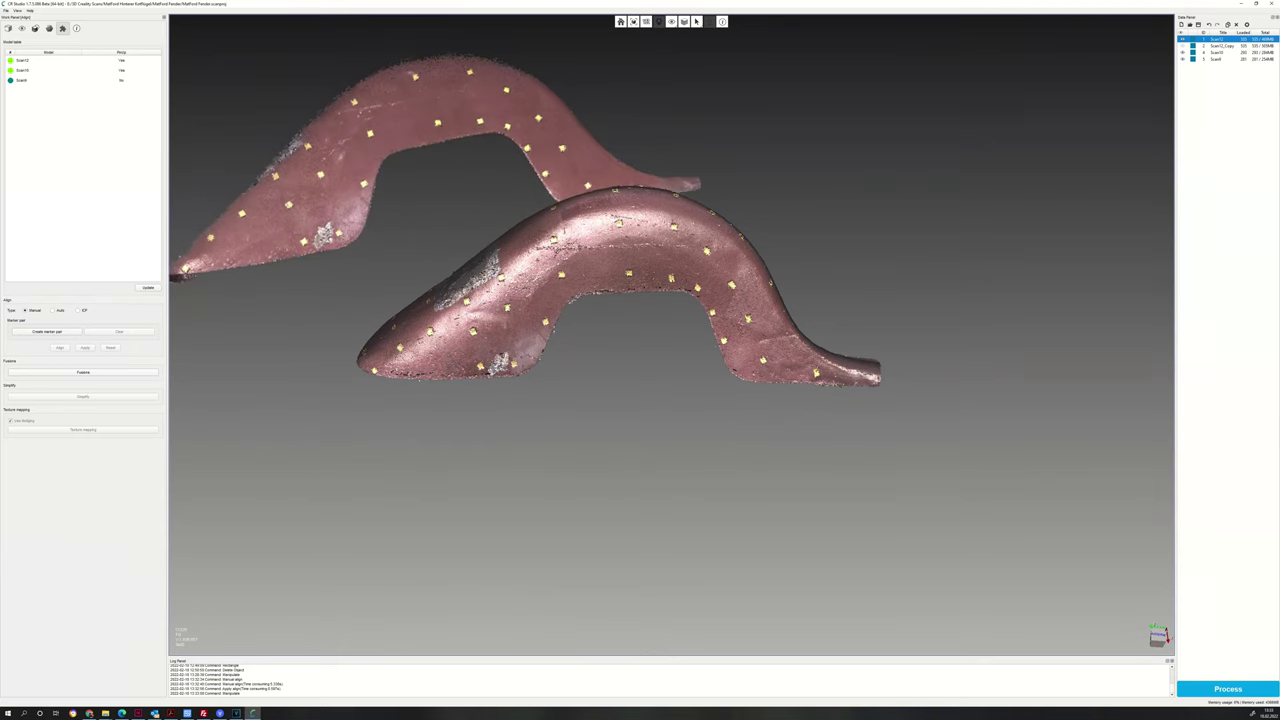
Place matching marker pairs 3–6 between the upper and lower scans
click(47, 332)
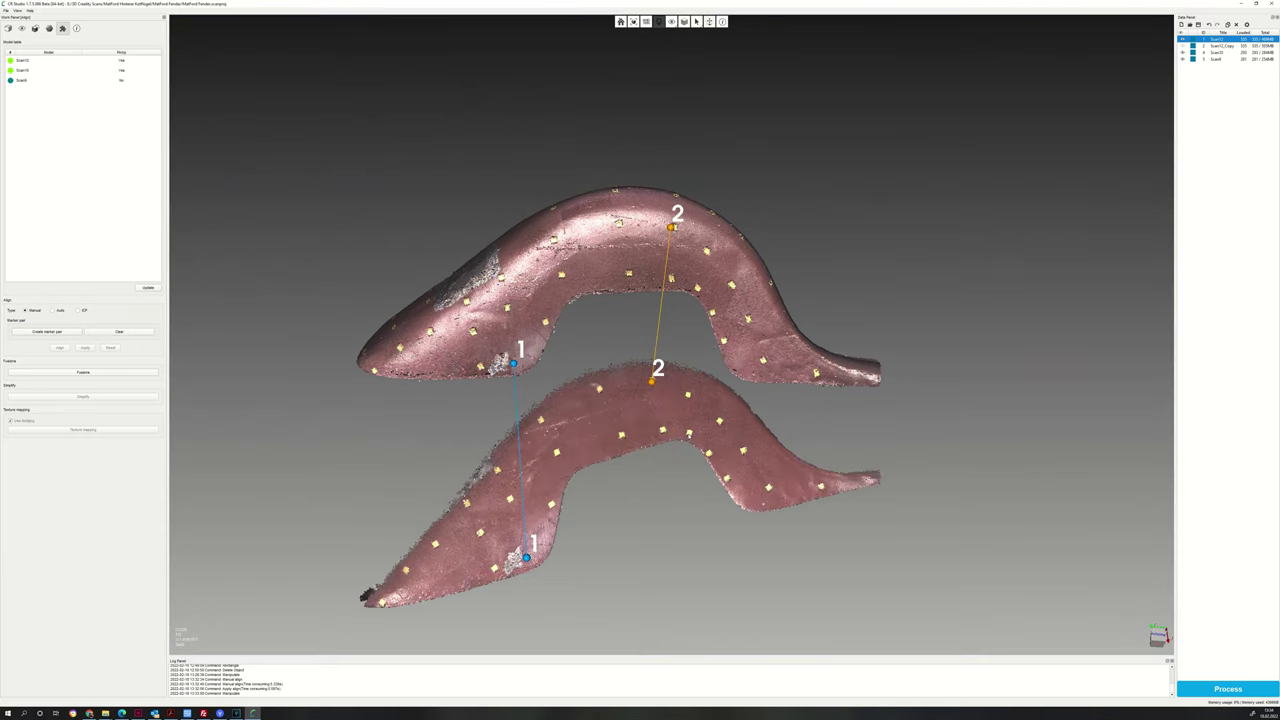
click(687, 433)
click(696, 288)
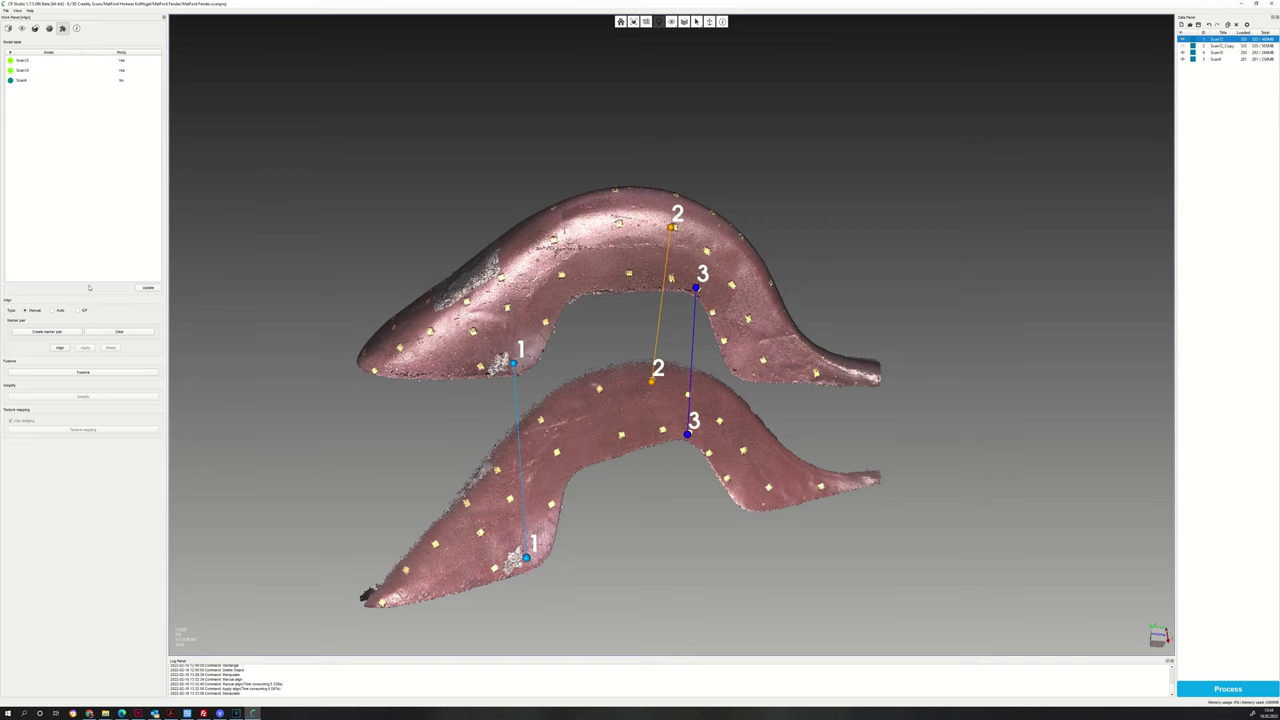
click(374, 370)
click(381, 603)
click(52, 333)
click(555, 237)
click(541, 421)
click(50, 333)
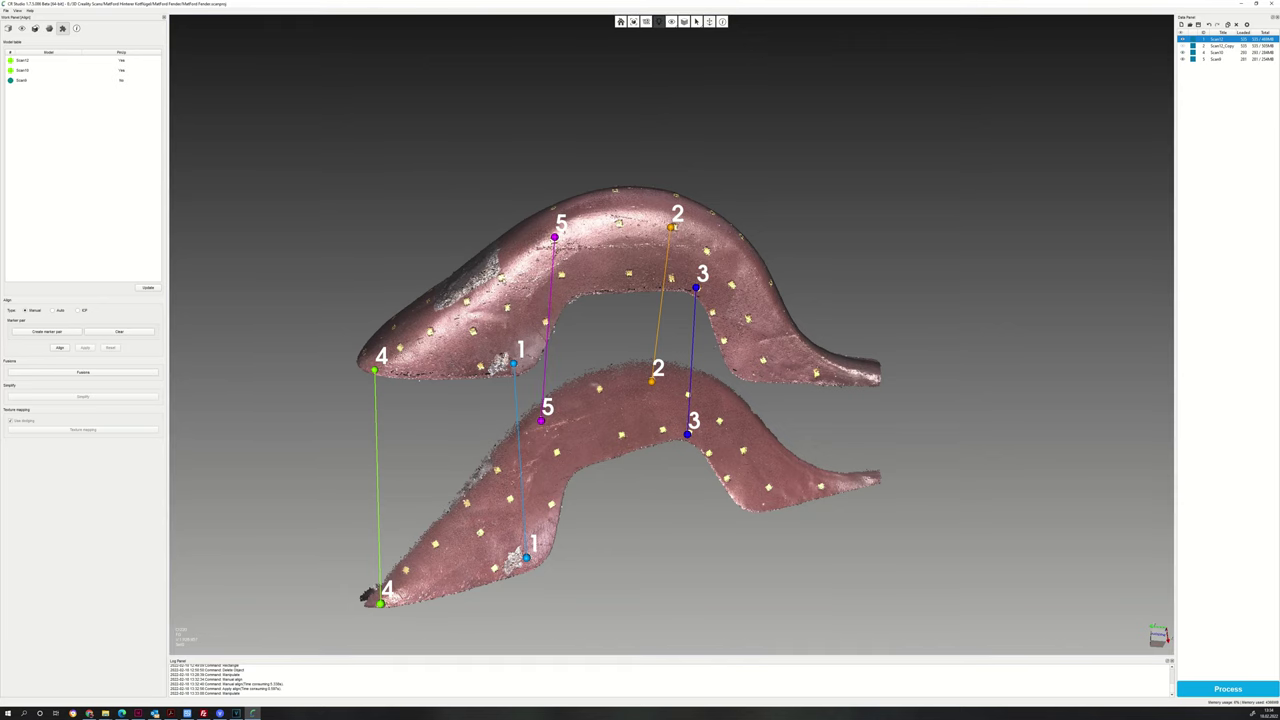
click(502, 280)
click(497, 471)
mouse_move(603, 313)
mouse_down()
mouse_move(560, 360)
mouse_move(600, 320)
mouse_up()
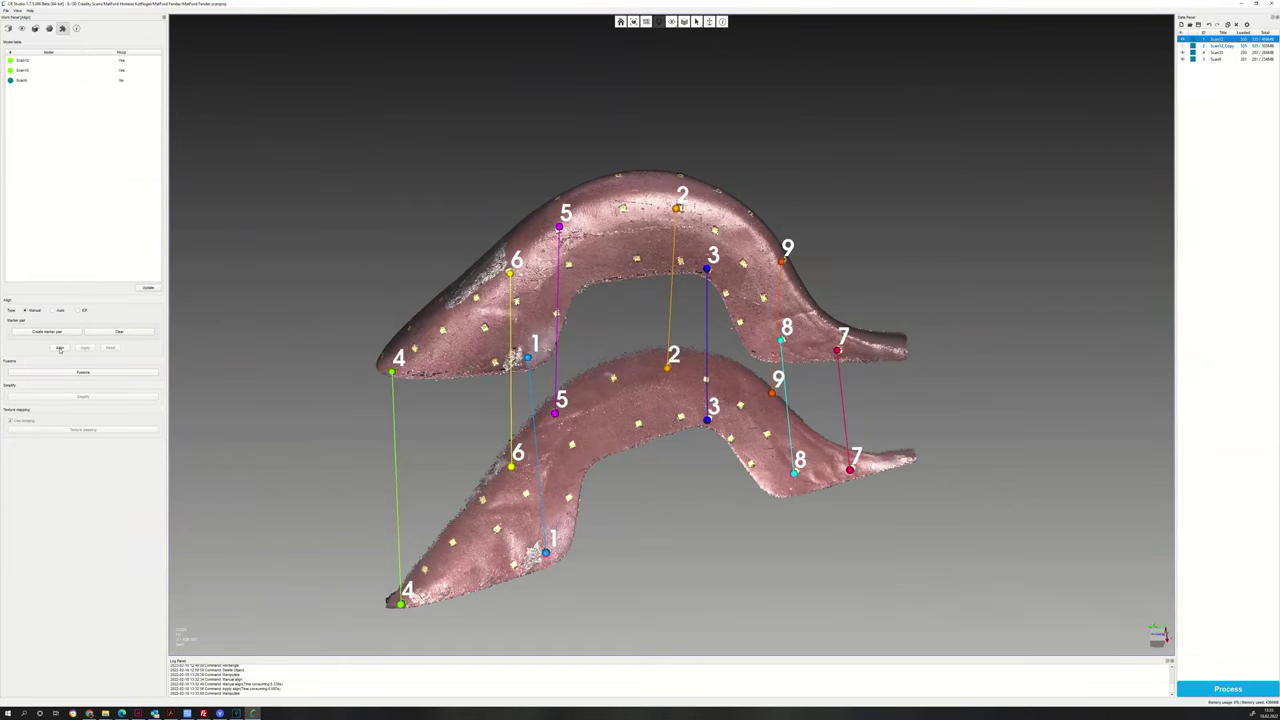
Align the third scan from the nine marker pairs, inspect the fit, apply it, and bring up Scan9's options
click(60, 348)
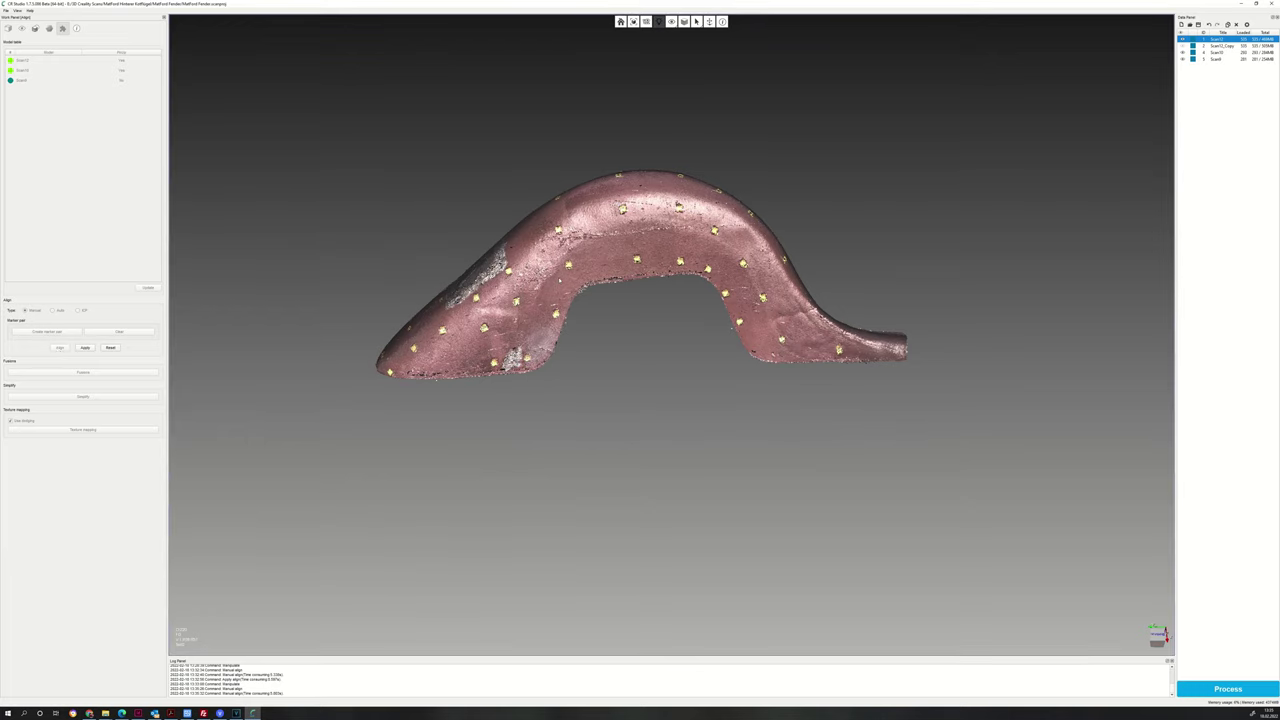
drag(500, 357, 748, 308)
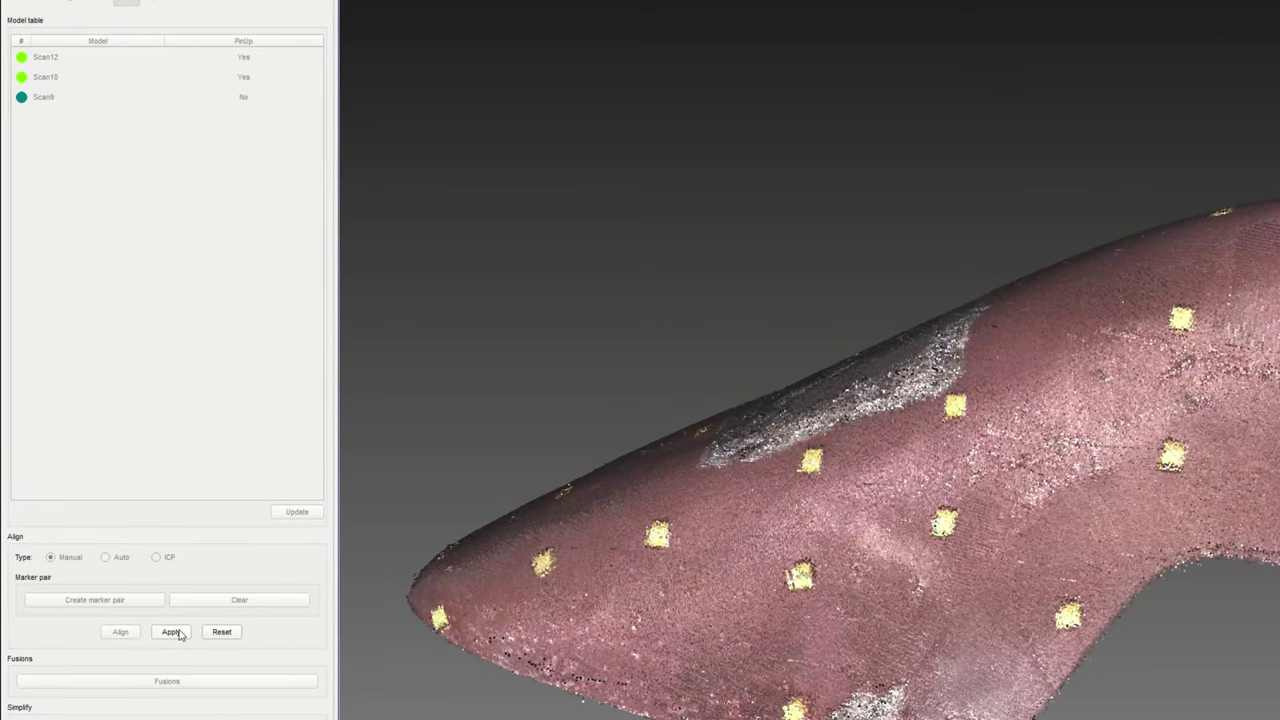
click(172, 633)
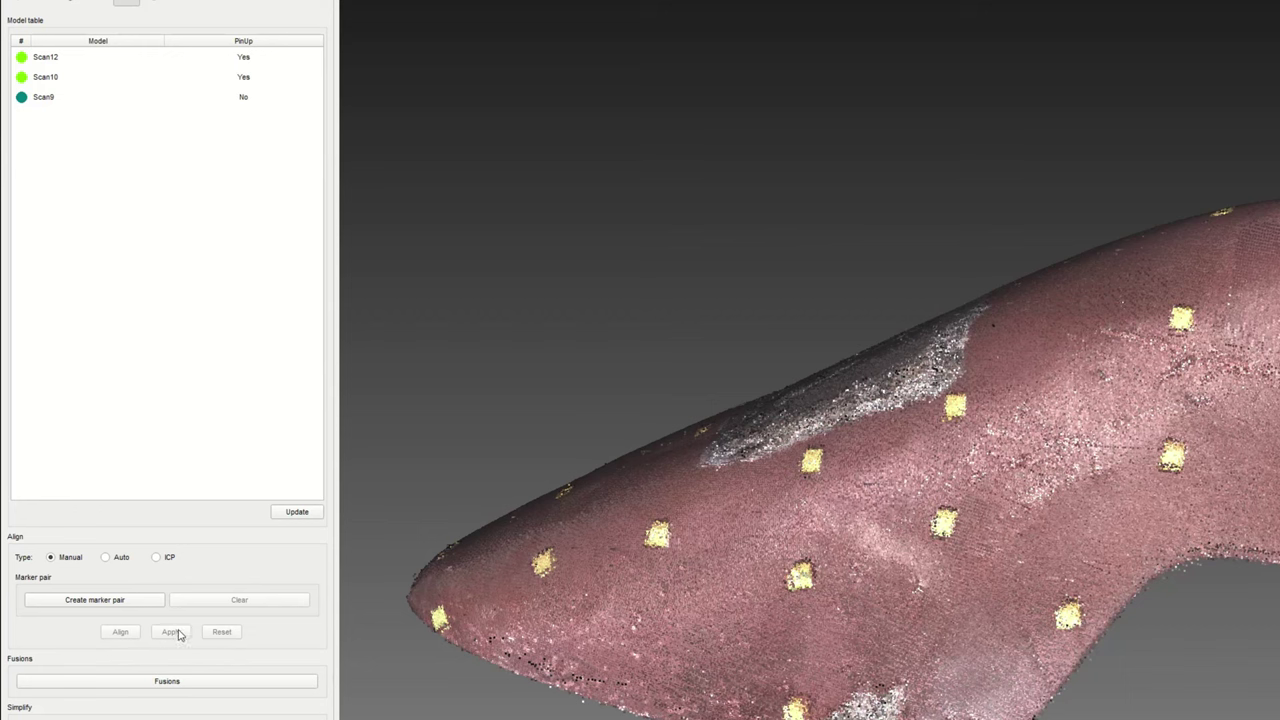
right_click(31, 102)
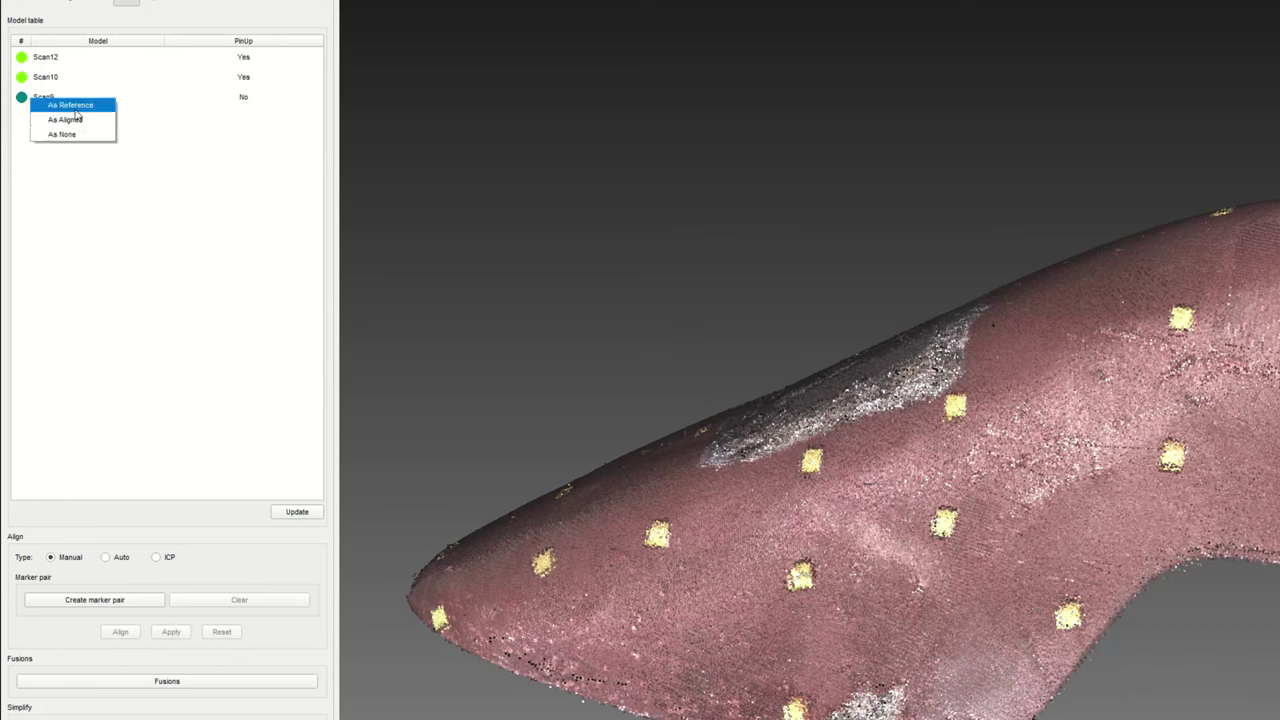
Set Scan9 as a reference, fuse the scans into Fusion_0, and switch to rectangle selection
click(76, 108)
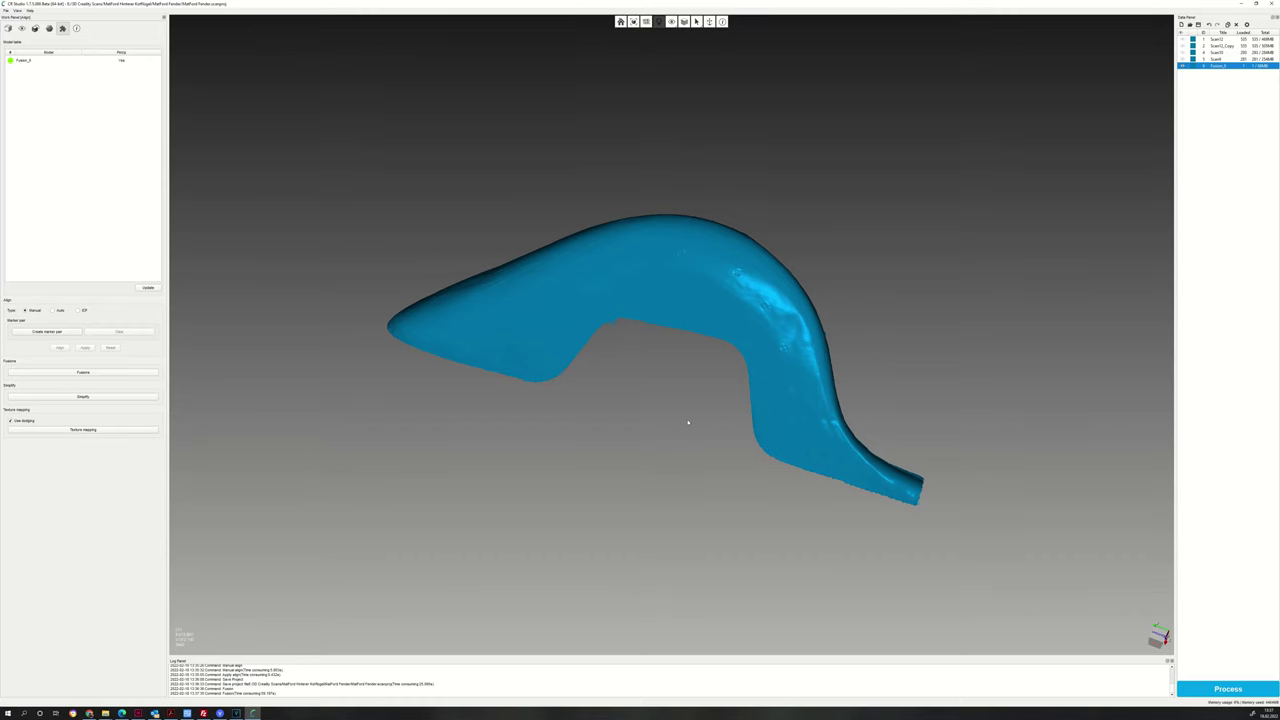
drag(687, 422, 840, 34)
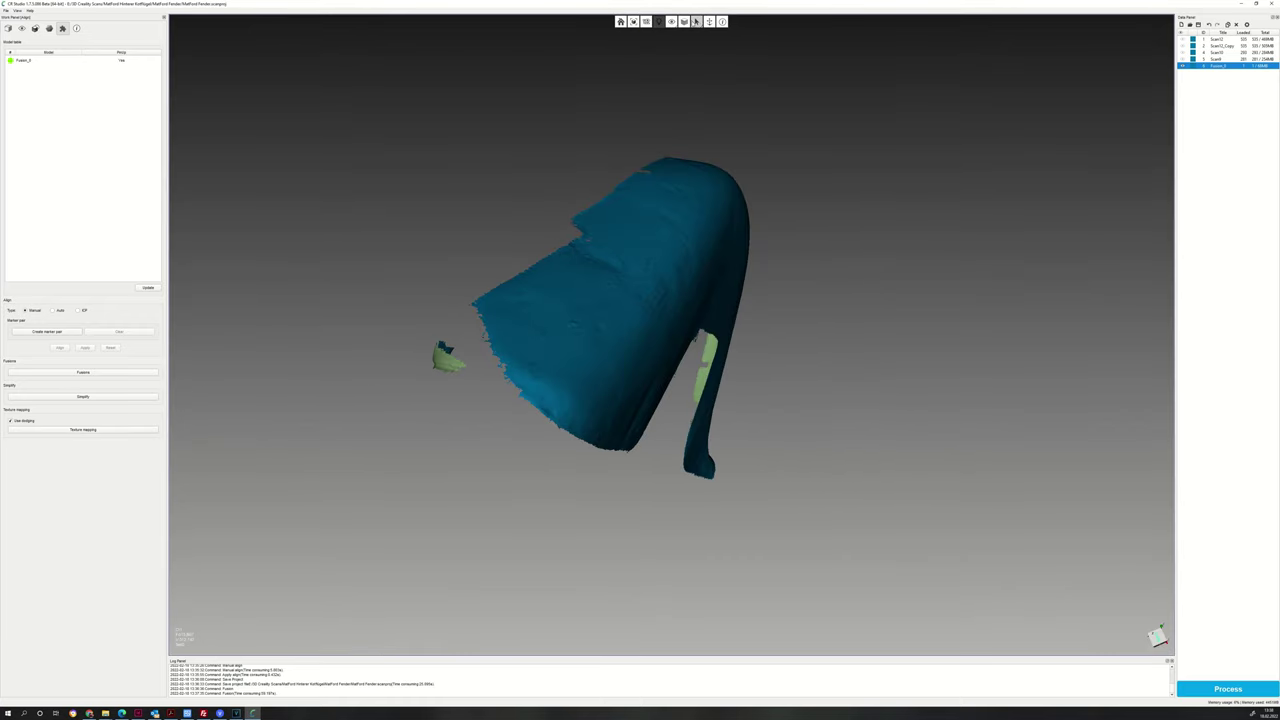
click(697, 21)
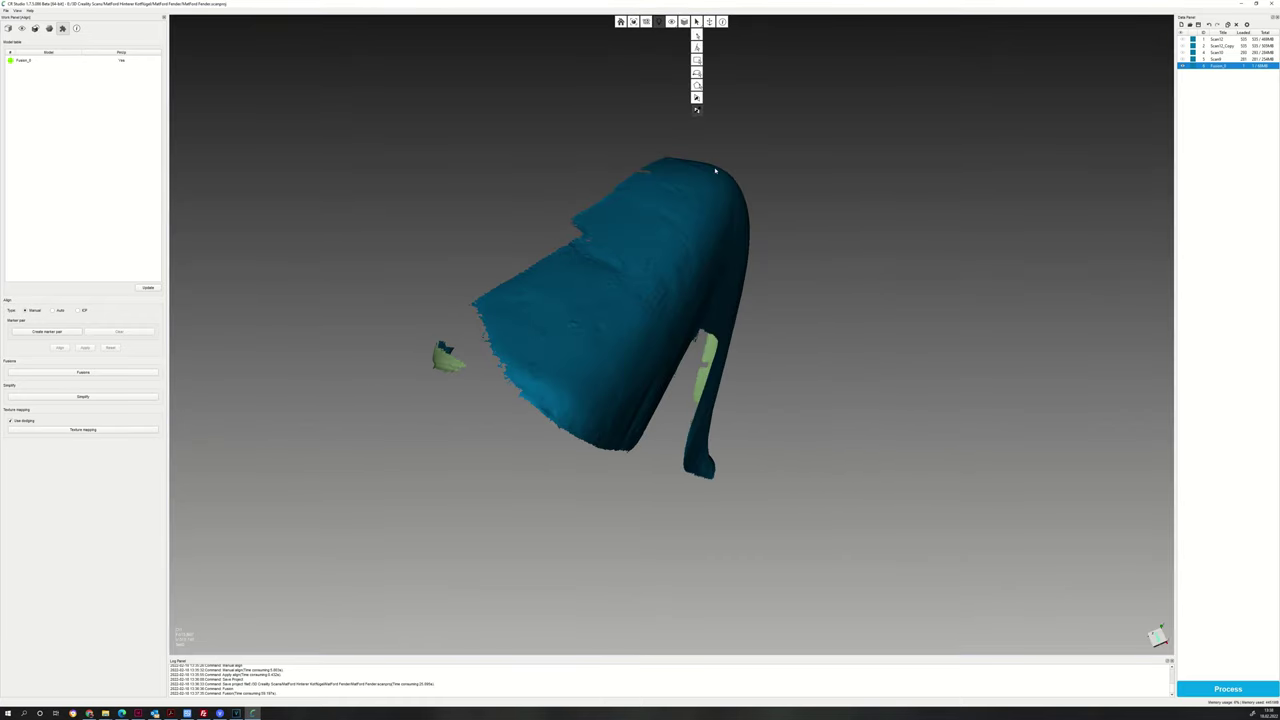
click(697, 60)
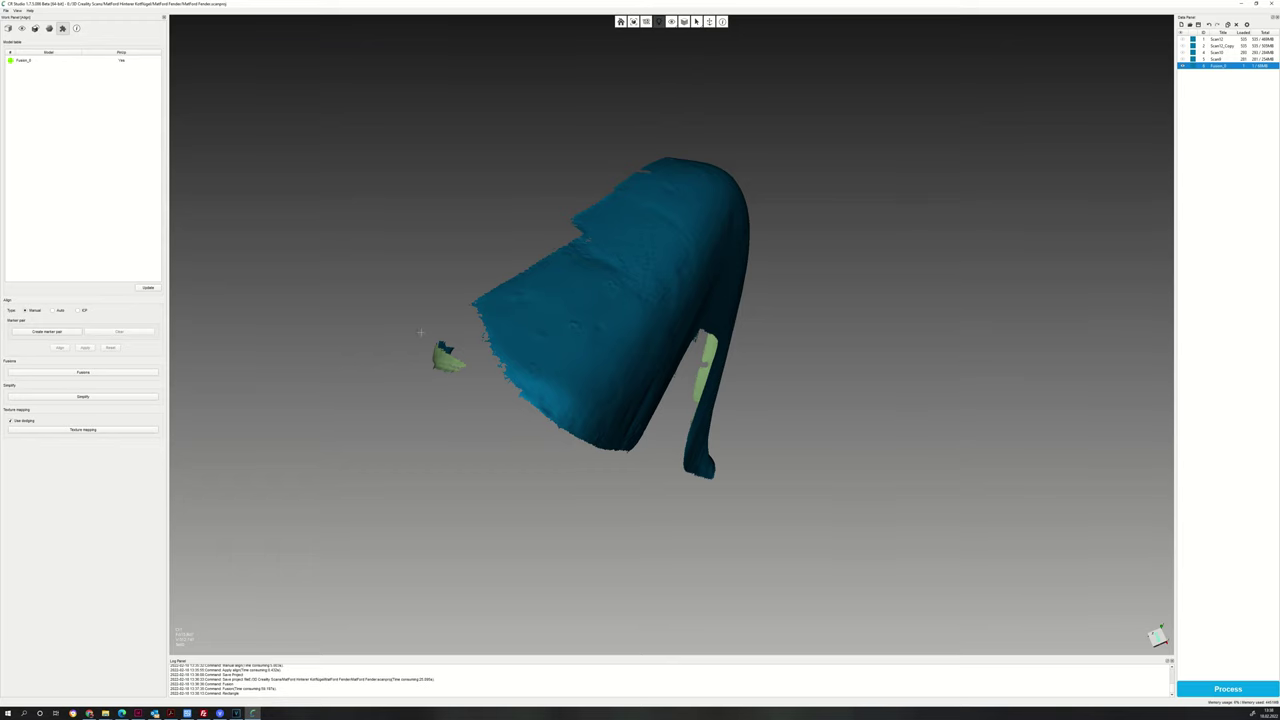